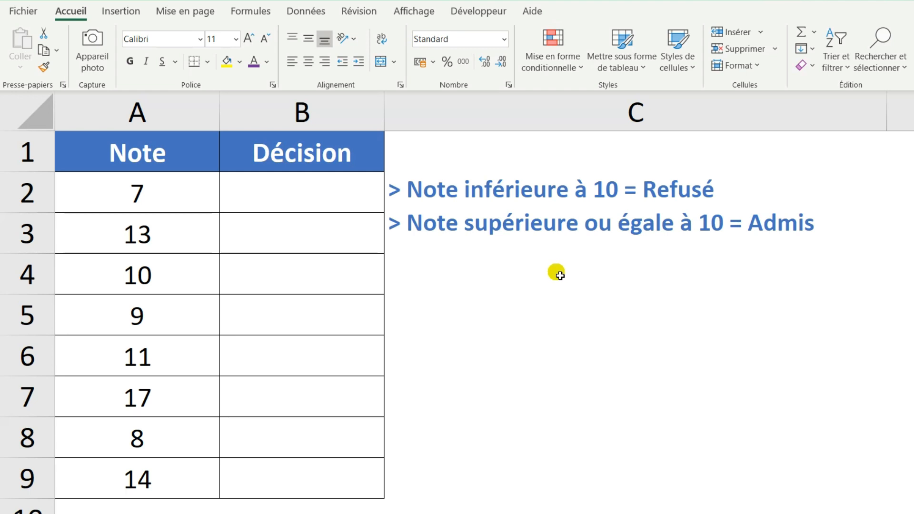
- Start an SI formula in cell B2 with the logical test A2>=10
key(Down)
text(=SI)
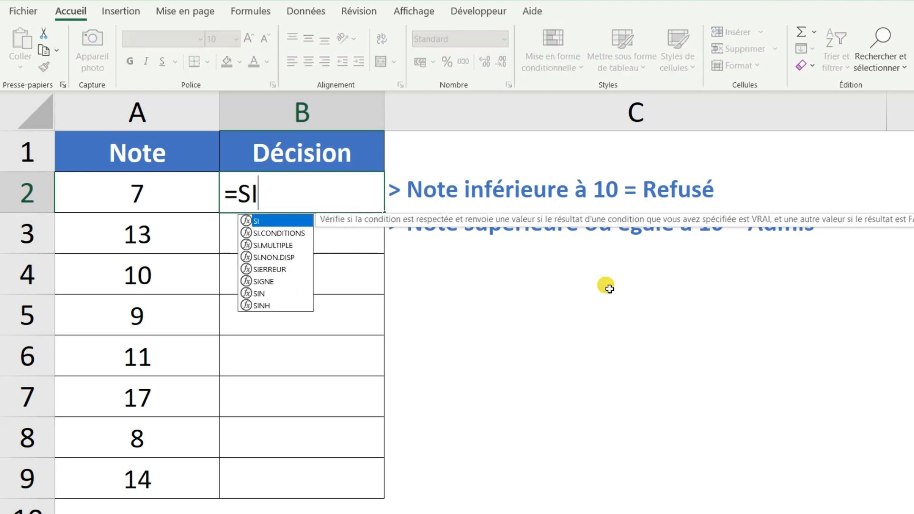
key(Escape)
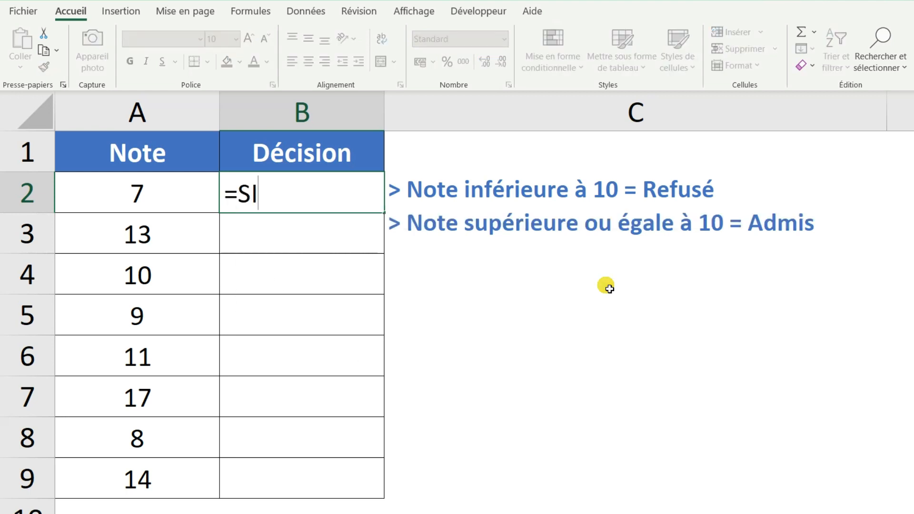
text(()
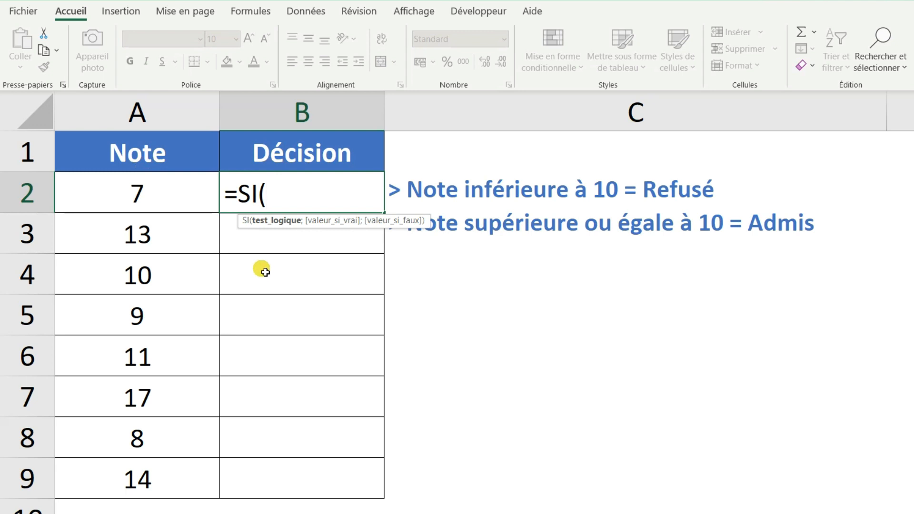
click(159, 202)
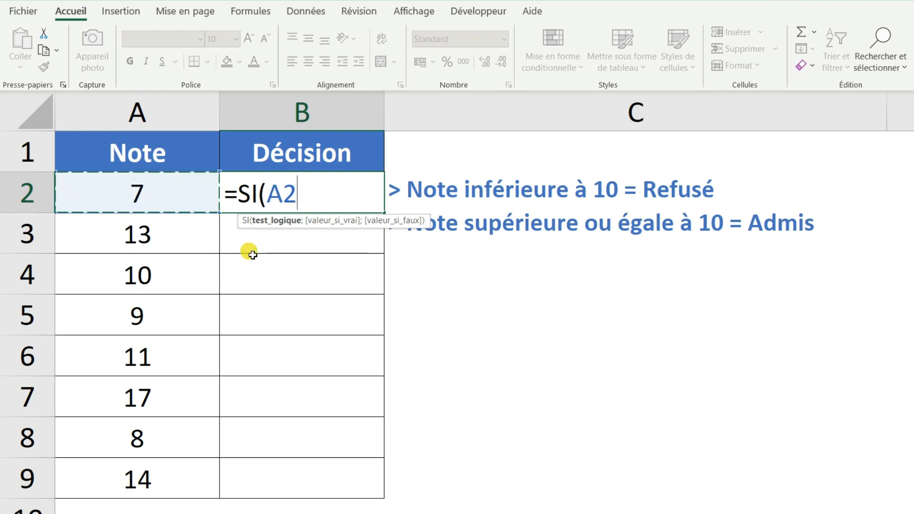
text(>)
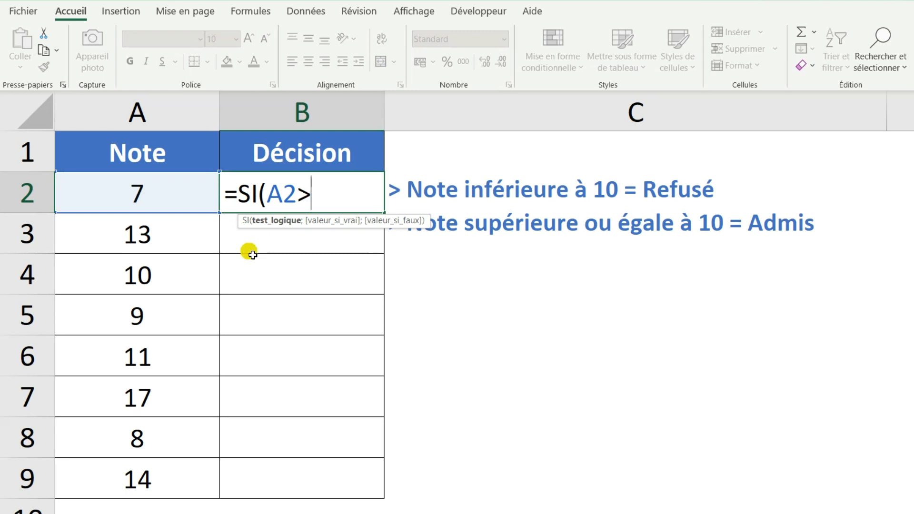
text(=10)
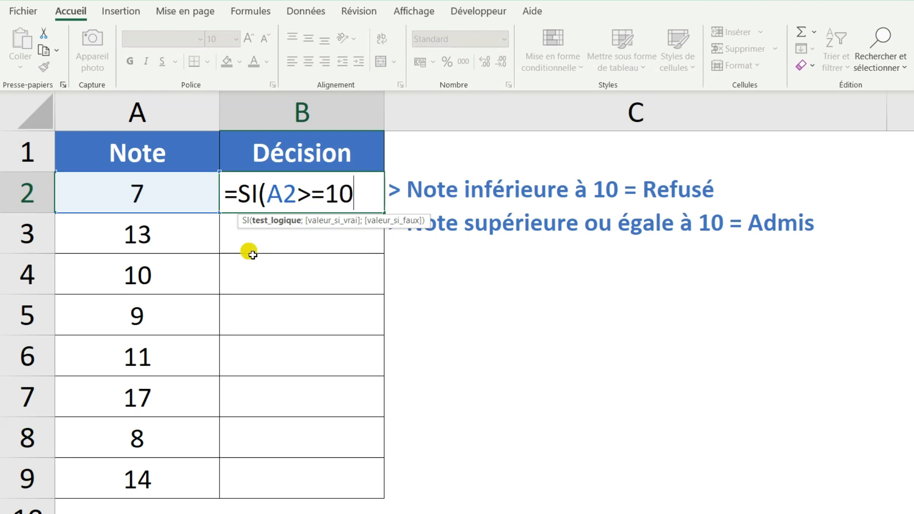
- Complete the B2 formula to return "Admis" if true and "Refusé" if false, and fill it down through B9
text(;)
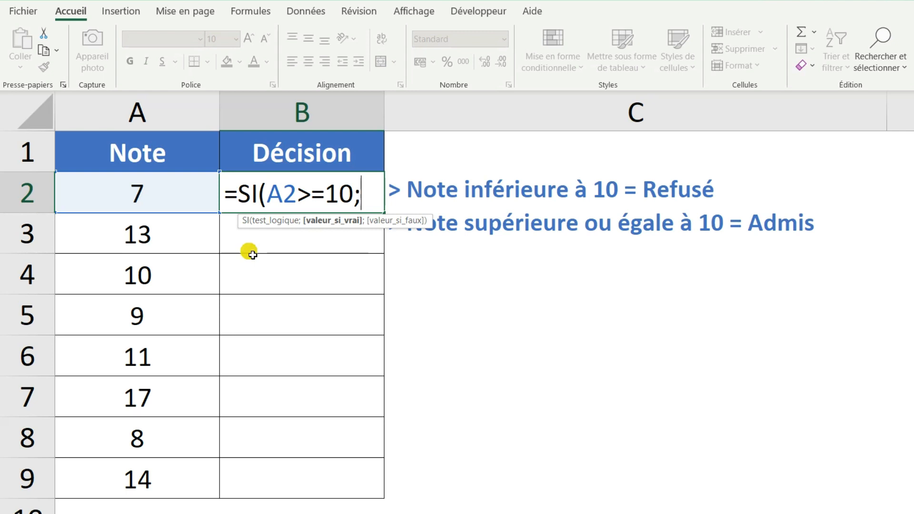
text("Ad)
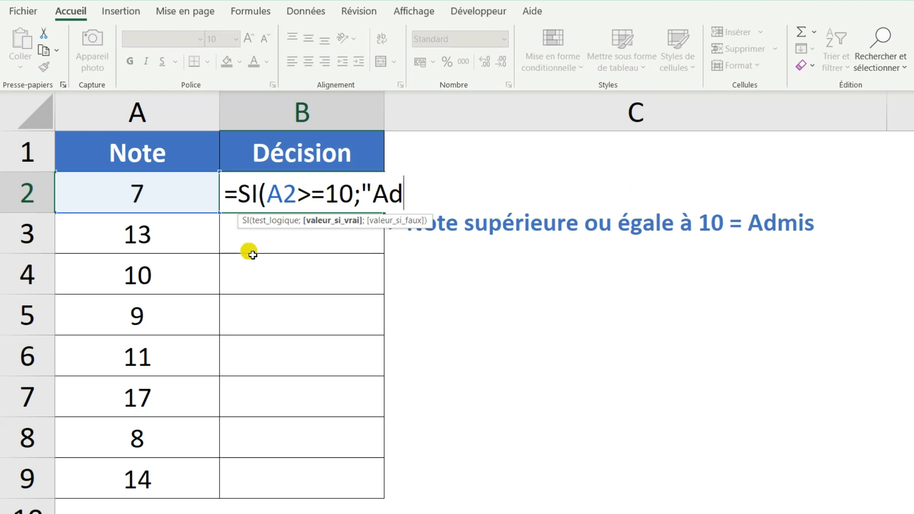
text(mis")
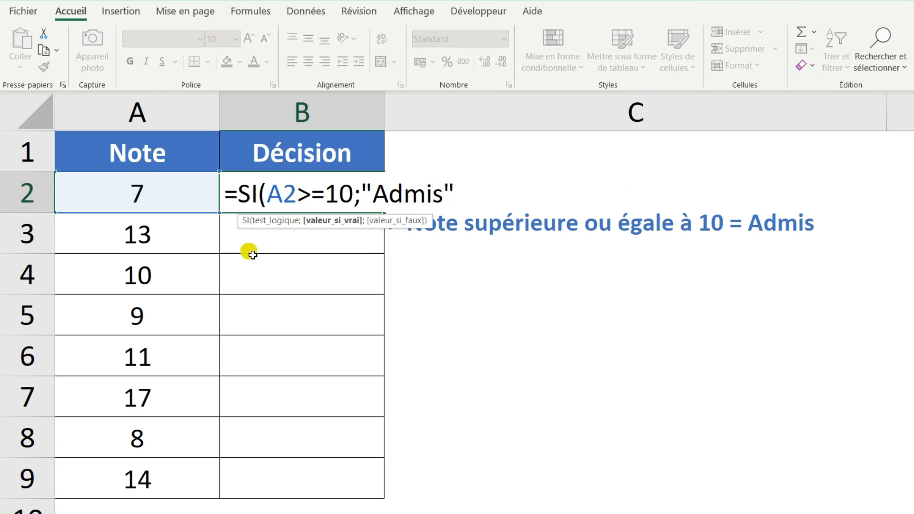
text(;)
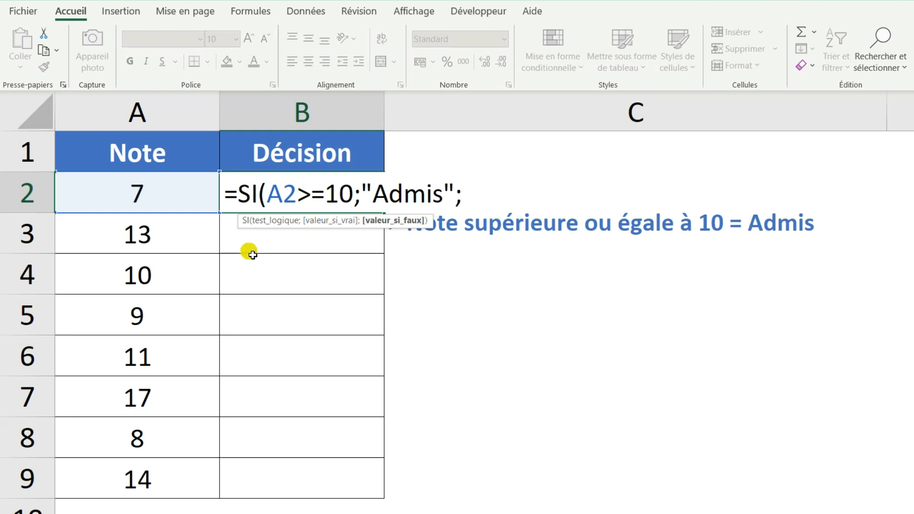
text("Refusé")
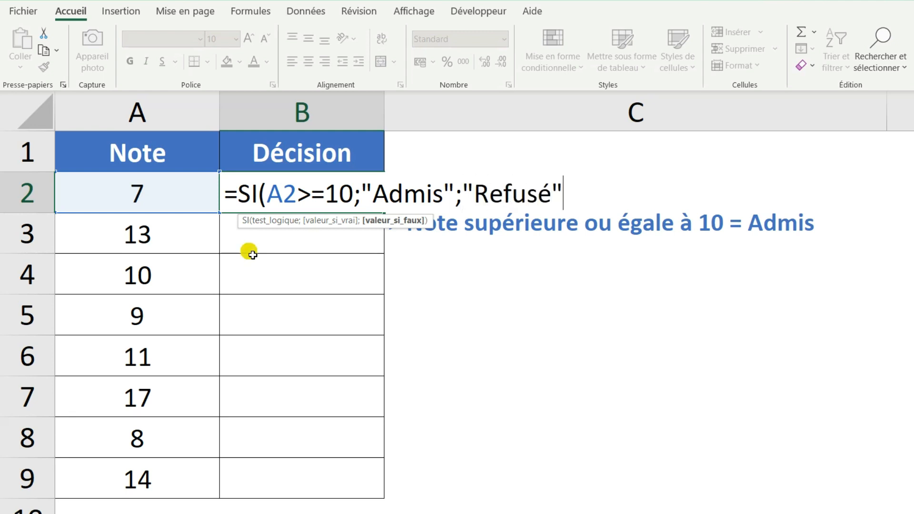
text())
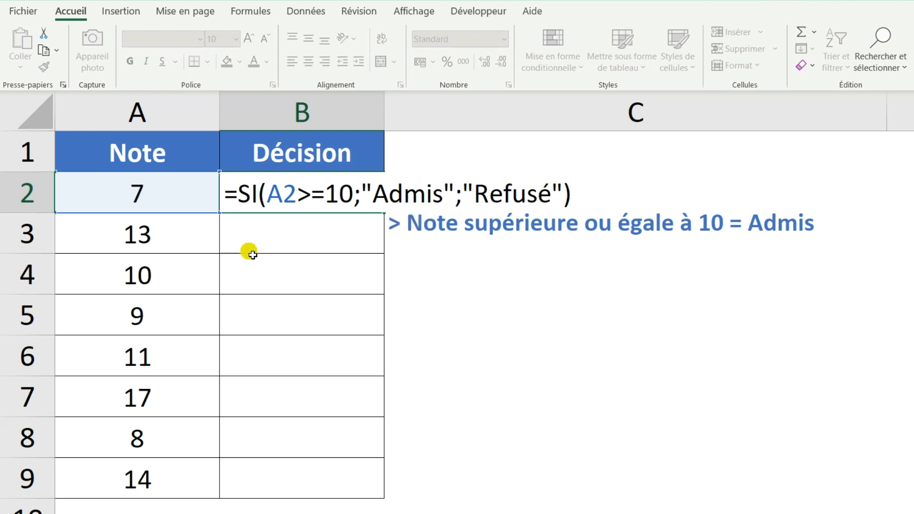
key(Return)
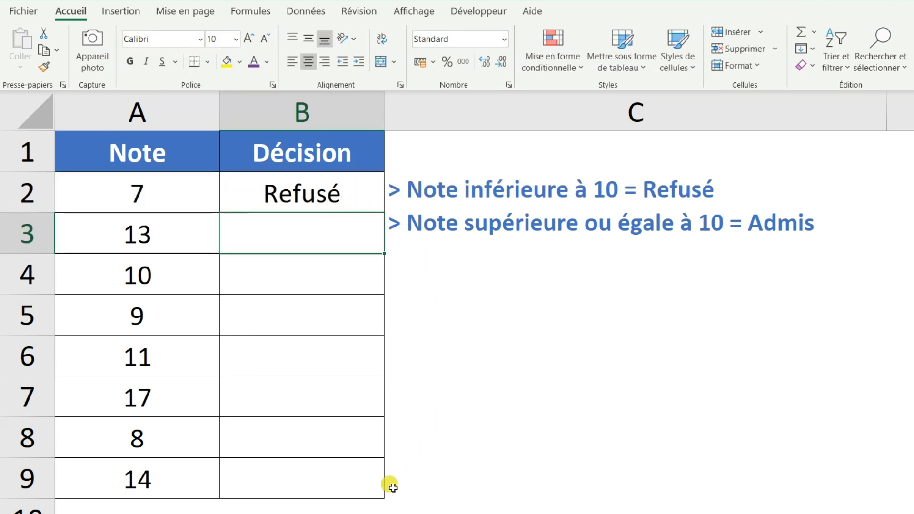
click(361, 193)
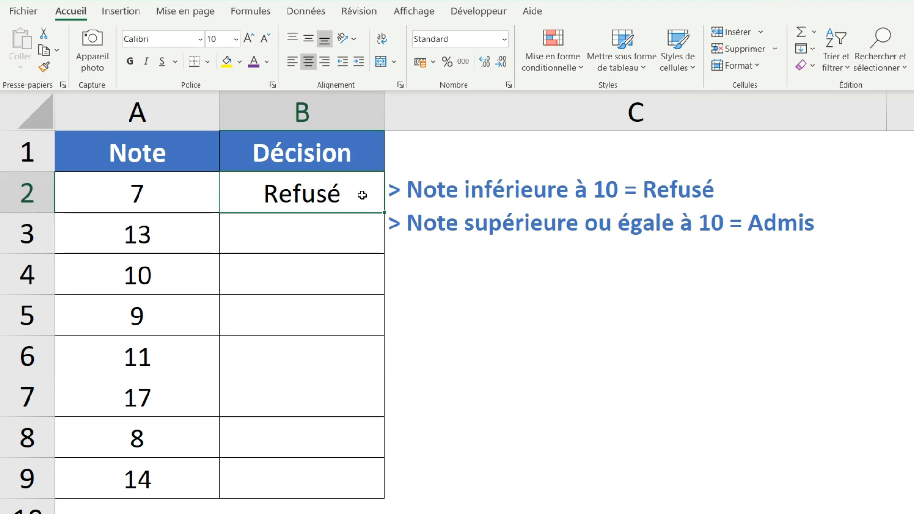
double_click(383, 213)
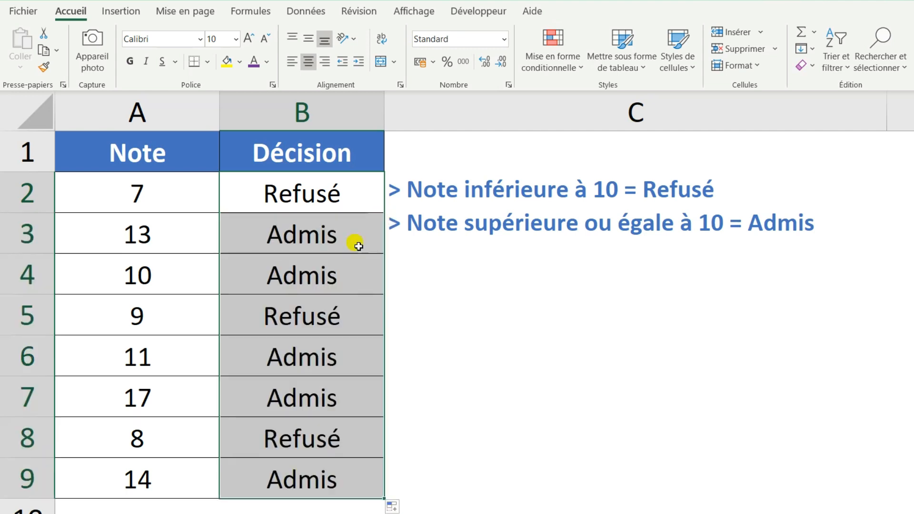
- Check the decisions against the notes row by row, first the notes below 10 and then those of 10 or more
click(357, 200)
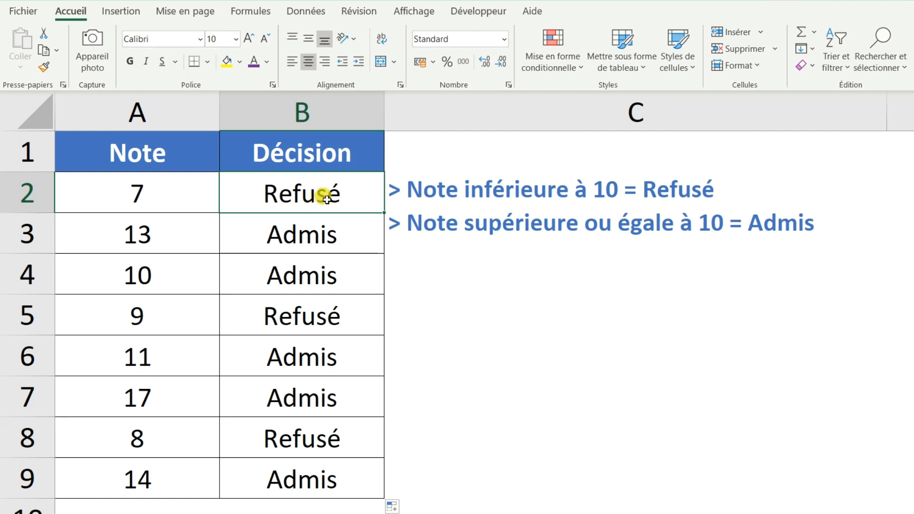
drag(200, 324, 270, 322)
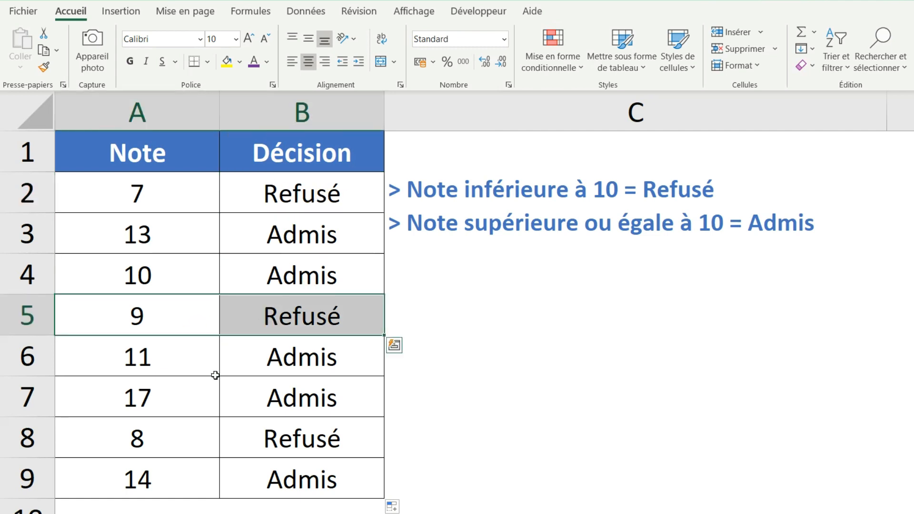
drag(159, 433, 228, 442)
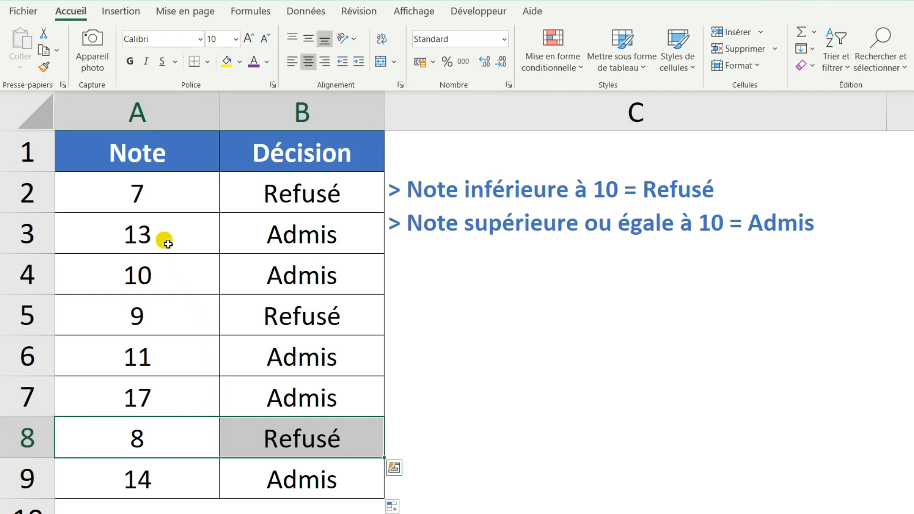
drag(168, 241, 270, 267)
drag(190, 353, 259, 382)
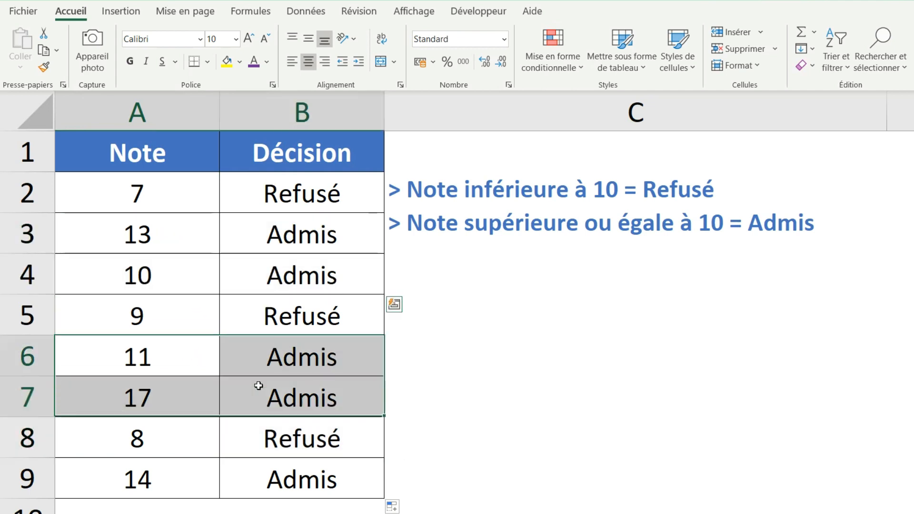
drag(180, 479, 249, 484)
- Change the logical test of the SI formula in B2 to A2<10
click(314, 200)
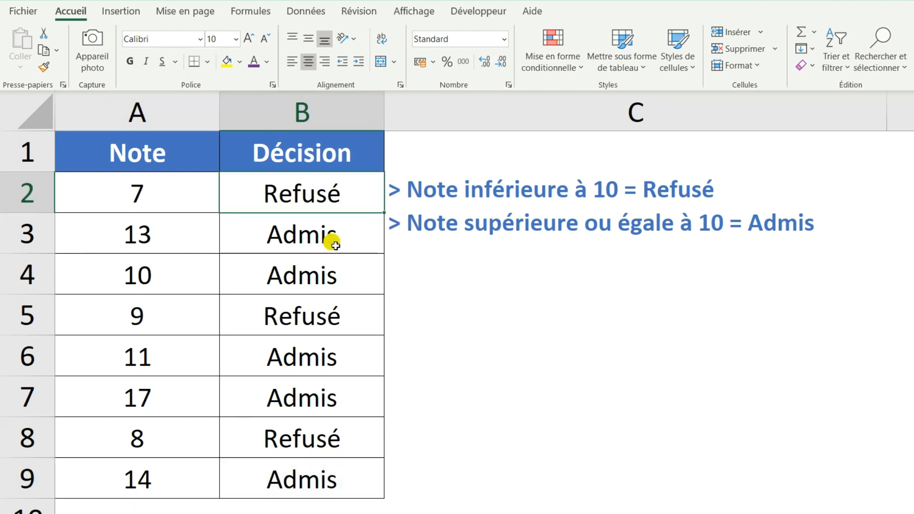
double_click(327, 194)
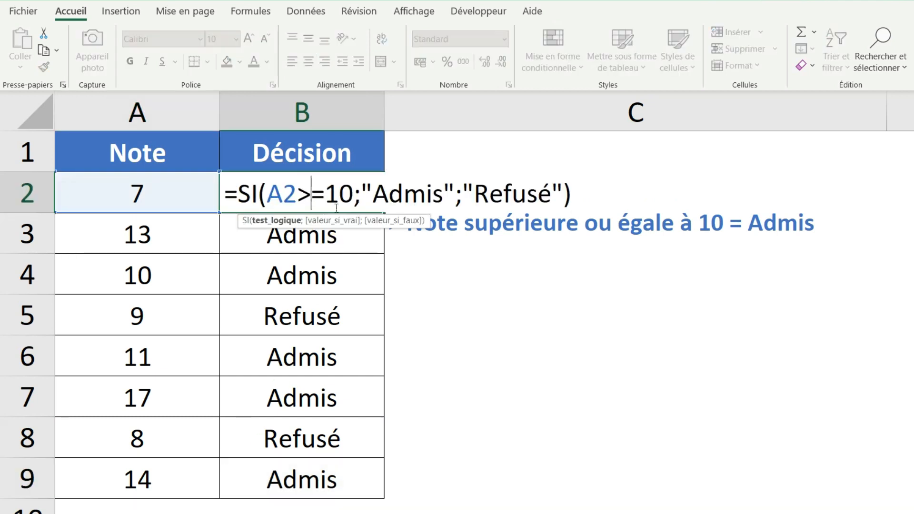
click(310, 196)
drag(299, 196, 327, 198)
text(<)
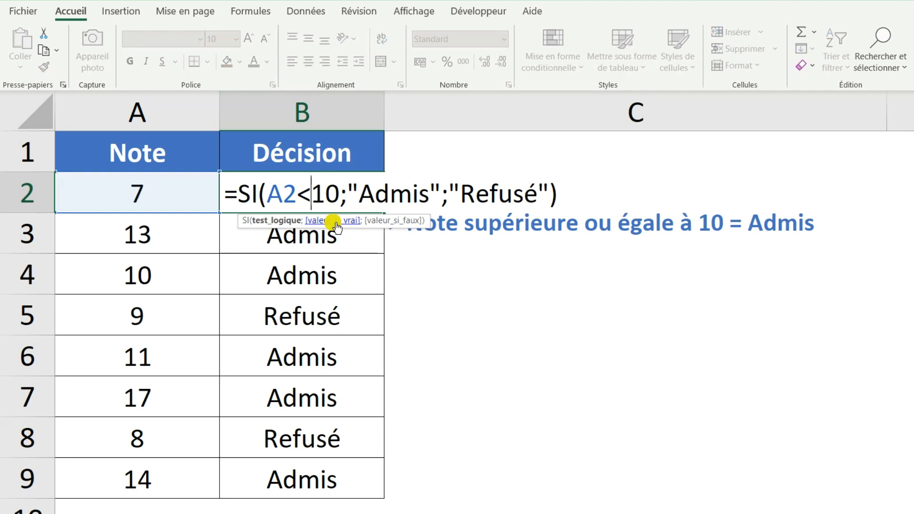
- Swap the results in the B2 formula so it returns "Refusé" if true and "Admis" if false
click(365, 198)
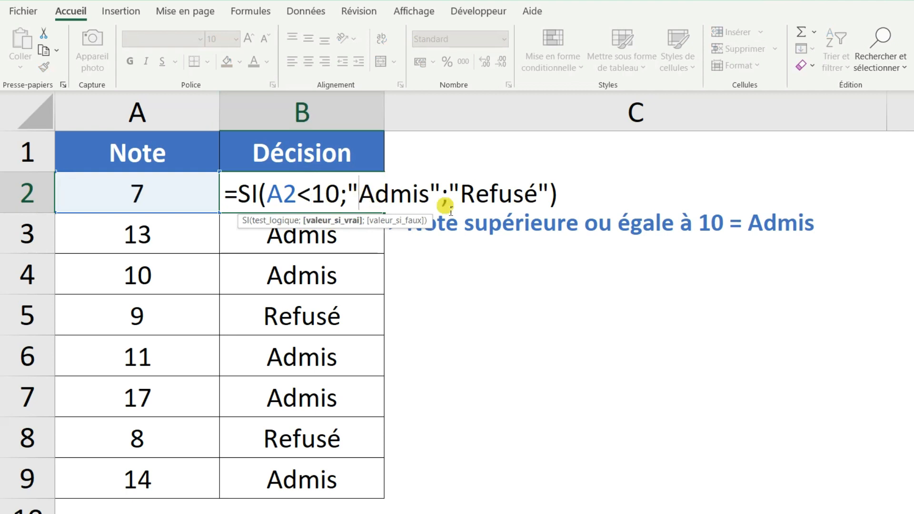
drag(359, 196, 426, 196)
text(Refusé)
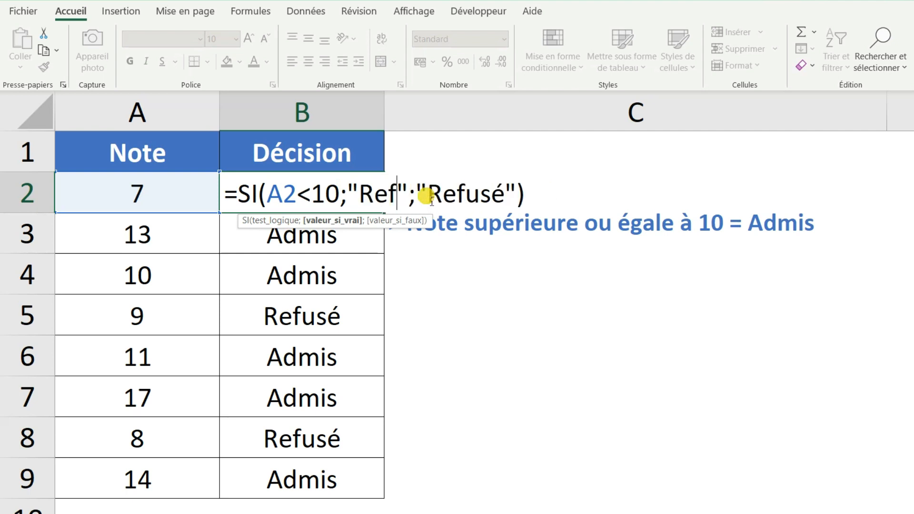
drag(467, 194, 543, 203)
text(Admis)
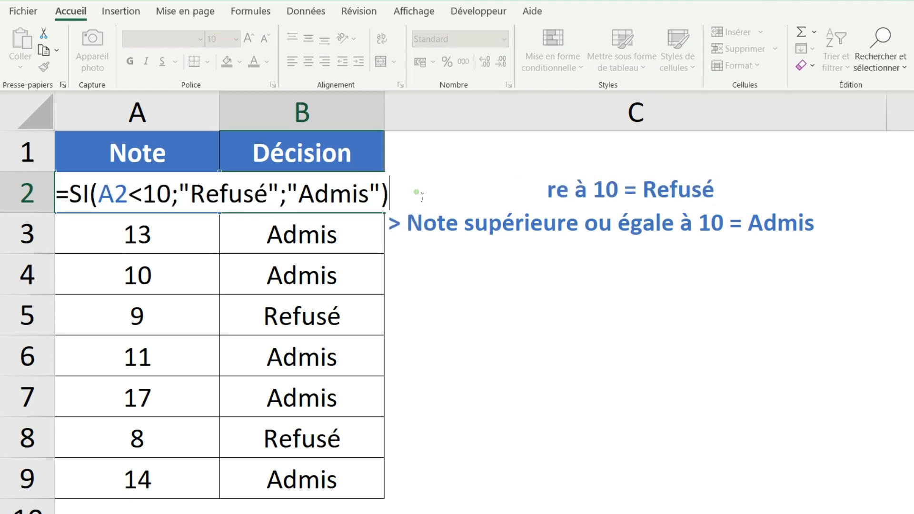
- Fill the revised SI formula from B2 down through B9 in the Décision column
key(ctrl+Return)
double_click(384, 213)
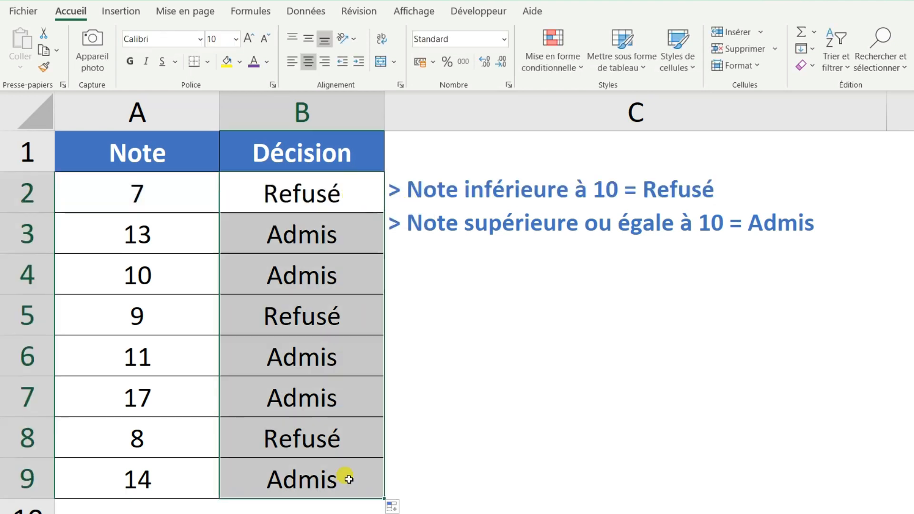
click(352, 208)
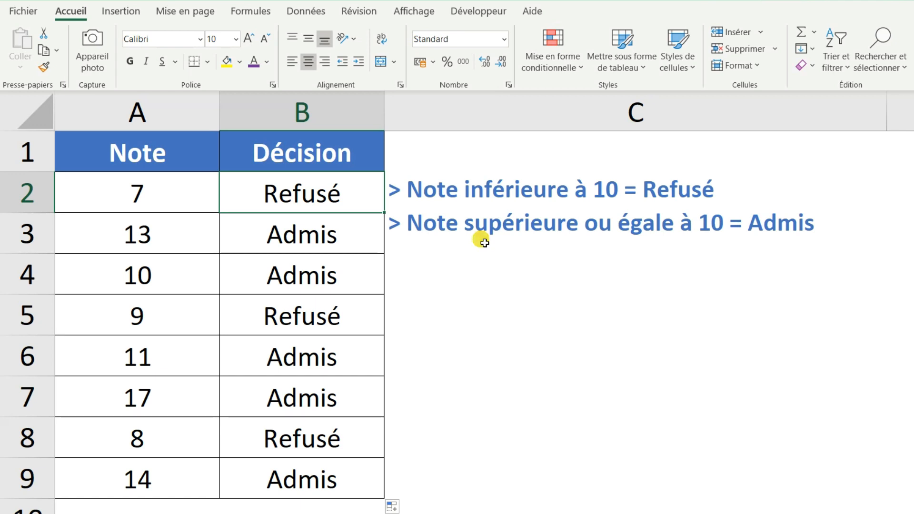